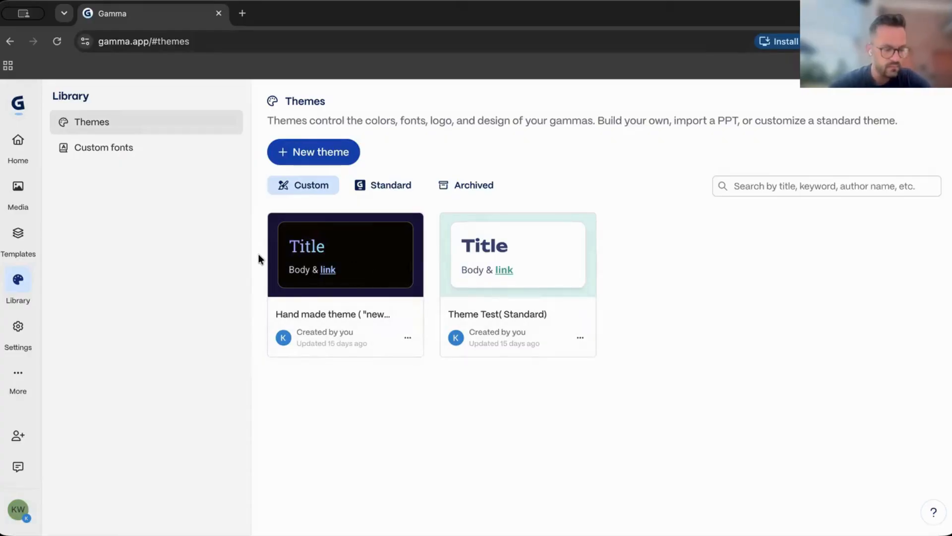
# Start building a new theme and apply the curated Blue color palette with a white card, light gray background and bright blue accent.
pyautogui.click(316, 151)
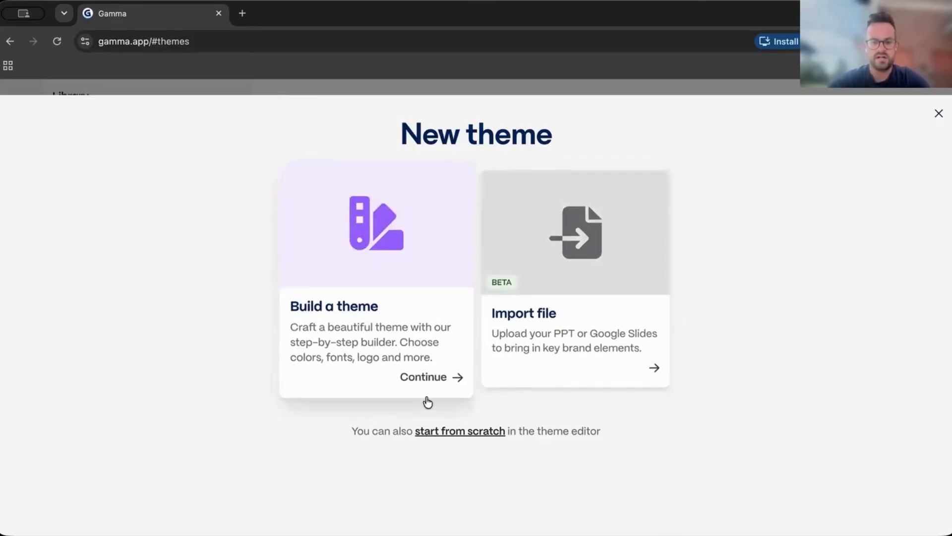
pyautogui.click(429, 315)
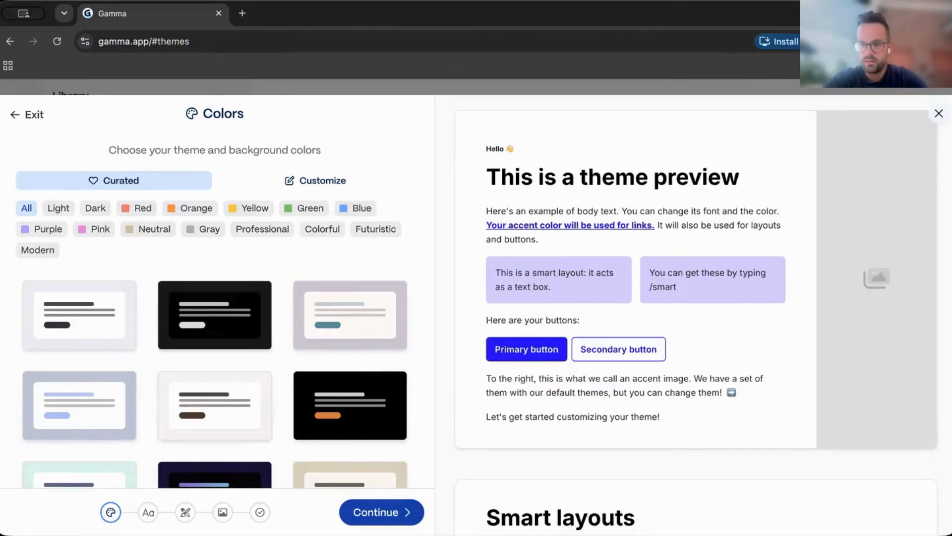
pyautogui.click(938, 113)
pyautogui.click(432, 227)
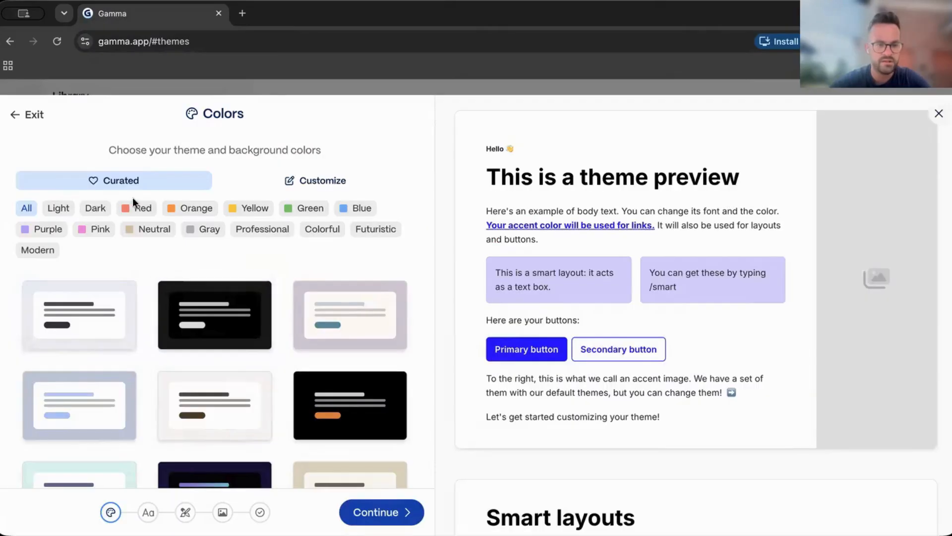
pyautogui.click(368, 210)
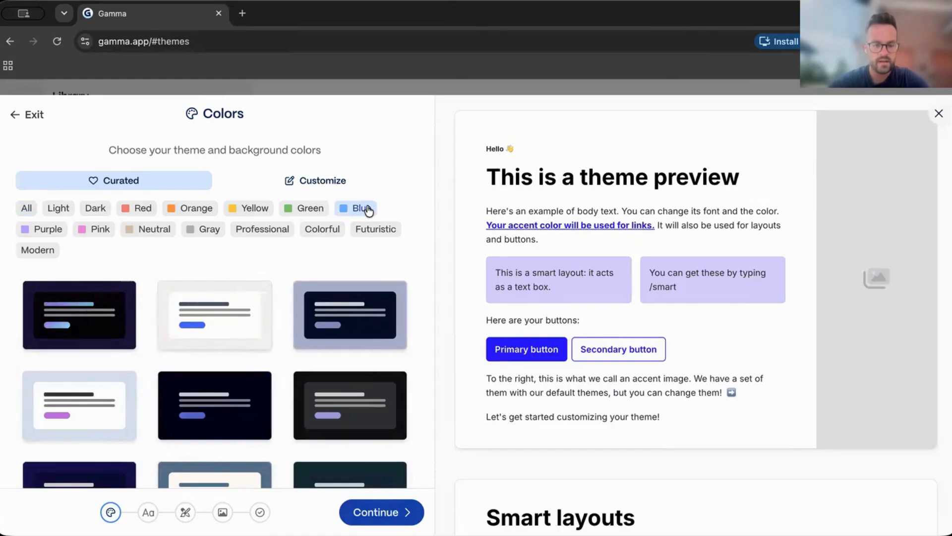
pyautogui.click(210, 316)
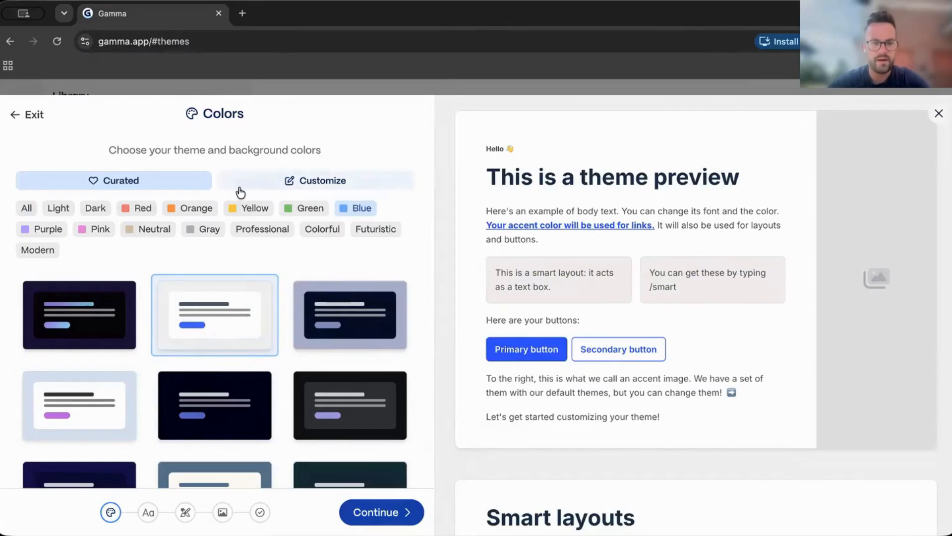
# Review the custom color settings for the theme palette, text, accessibility and background, keeping the theme editor open.
pyautogui.scroll(-2, 230, 353)
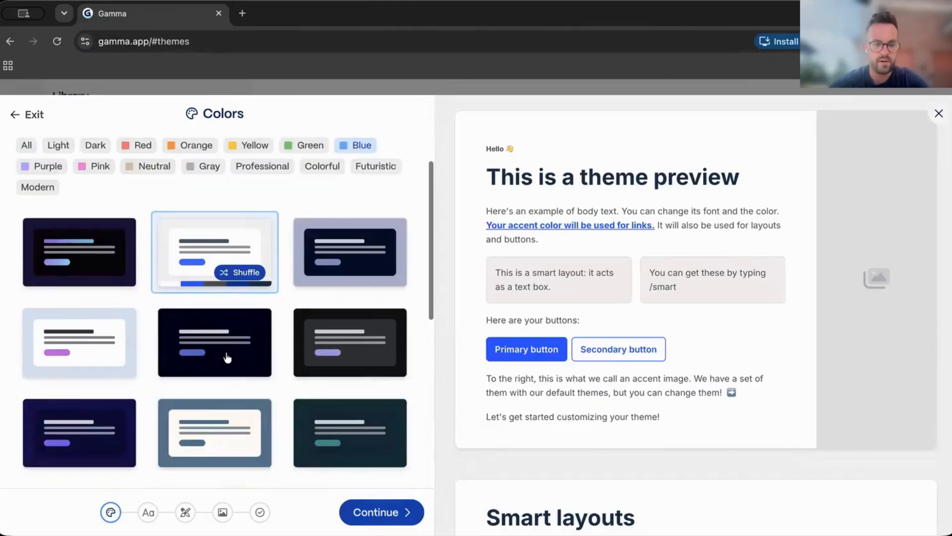
pyautogui.scroll(2, 227, 357)
pyautogui.click(316, 145)
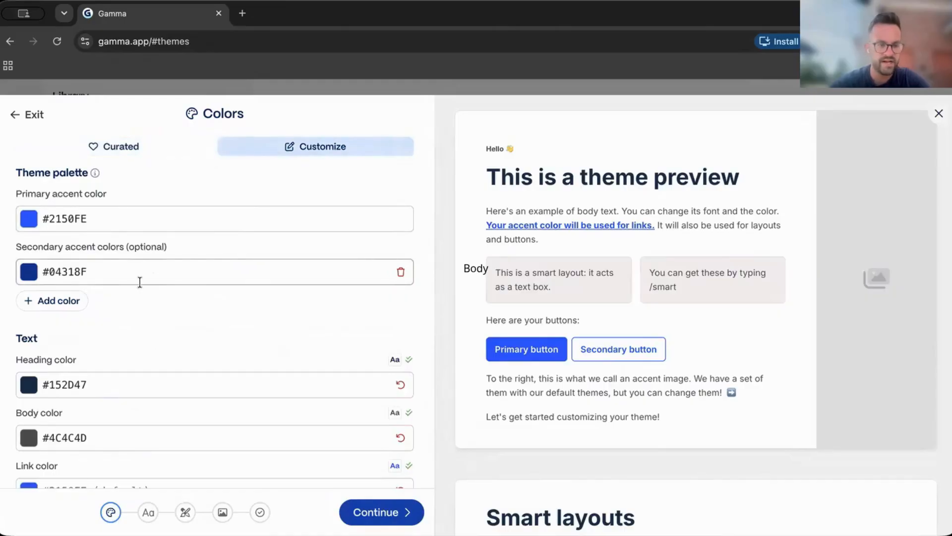
pyautogui.scroll(-3, 122, 410)
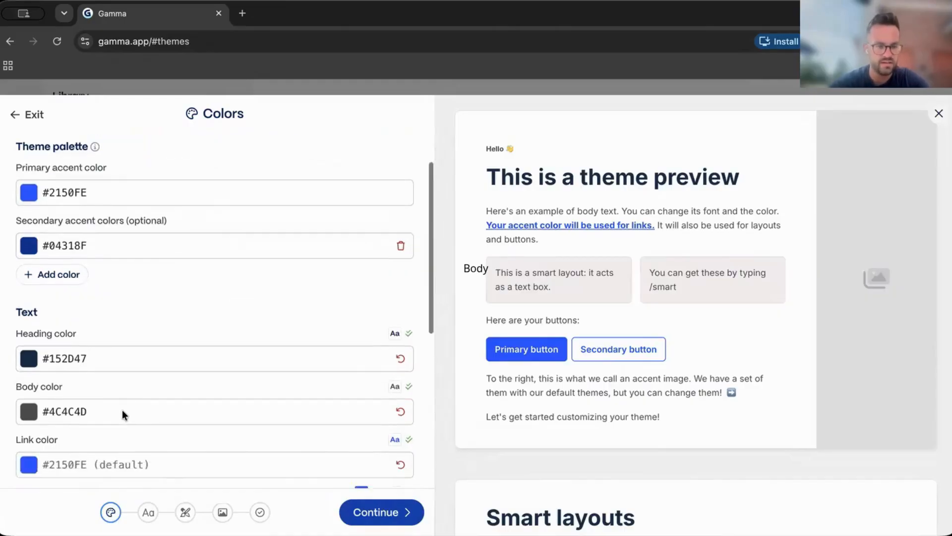
pyautogui.scroll(3, 122, 409)
pyautogui.scroll(2, 122, 410)
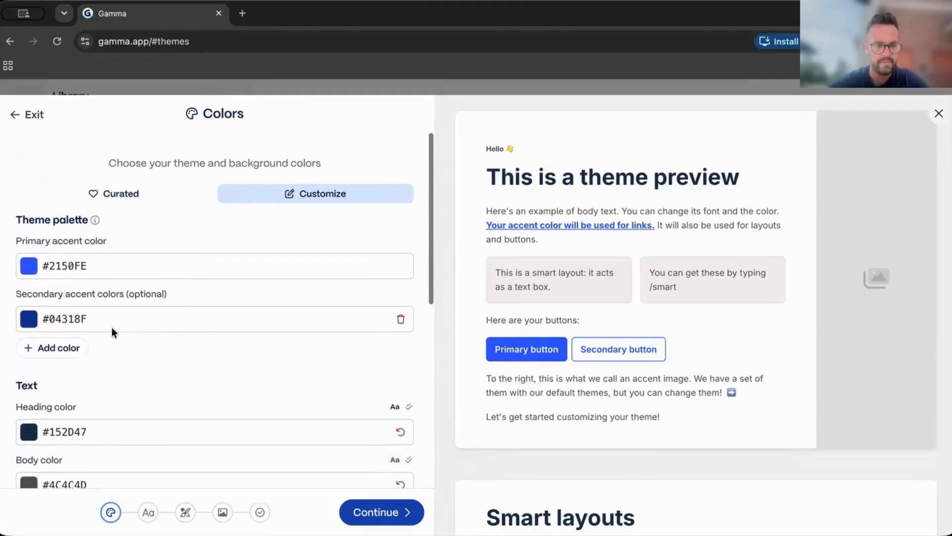
pyautogui.click(14, 115)
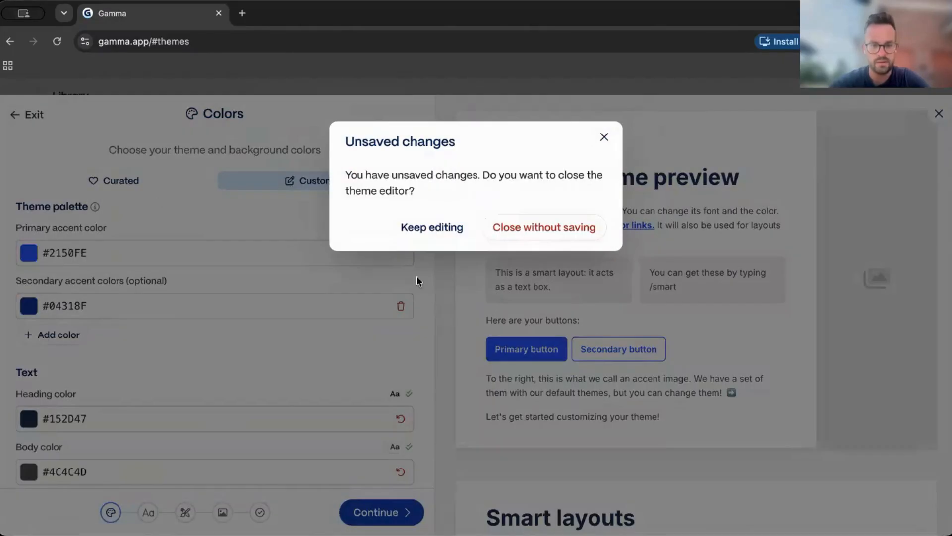
pyautogui.click(439, 227)
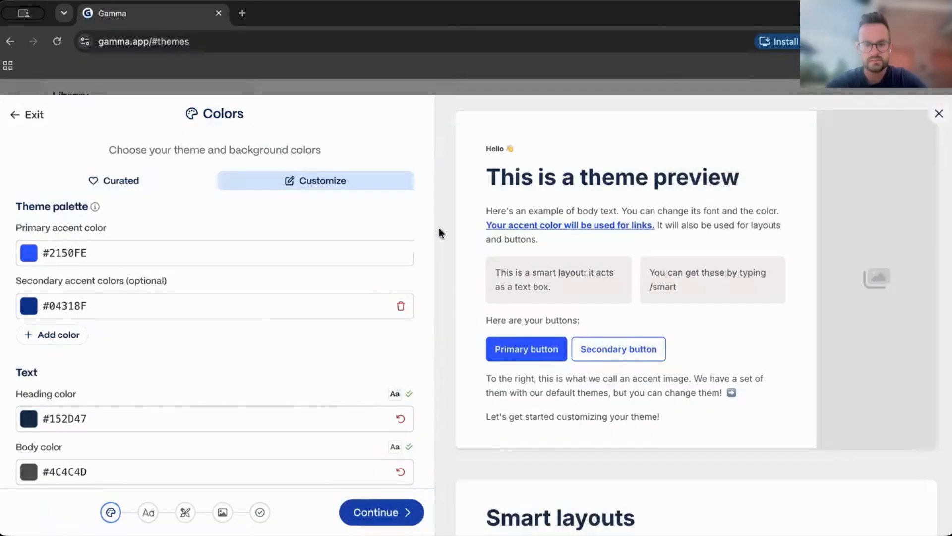
pyautogui.scroll(-5, 245, 356)
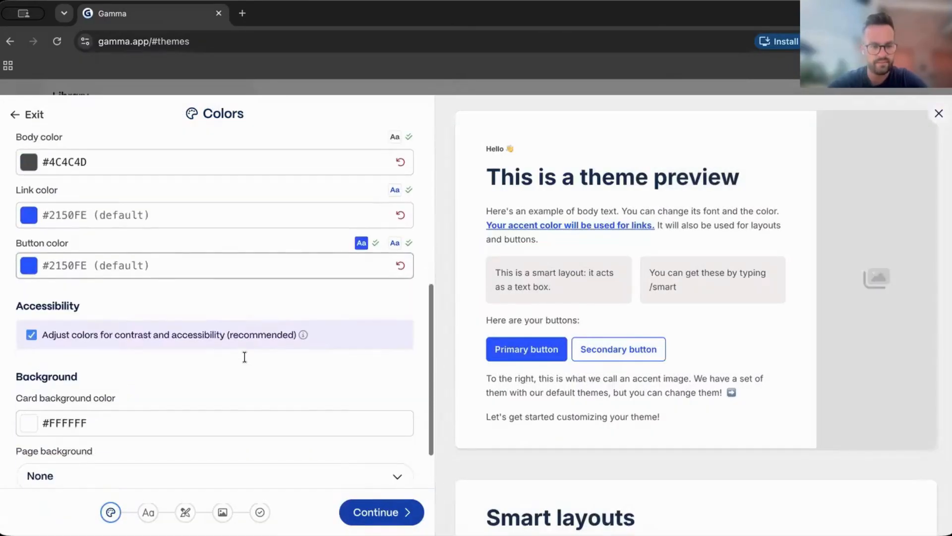
pyautogui.scroll(-4, 245, 357)
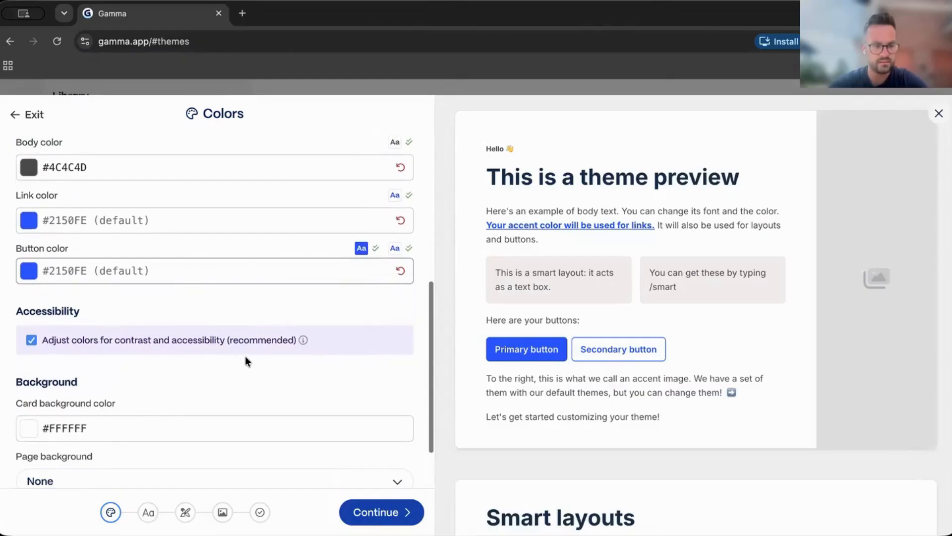
pyautogui.scroll(9, 245, 356)
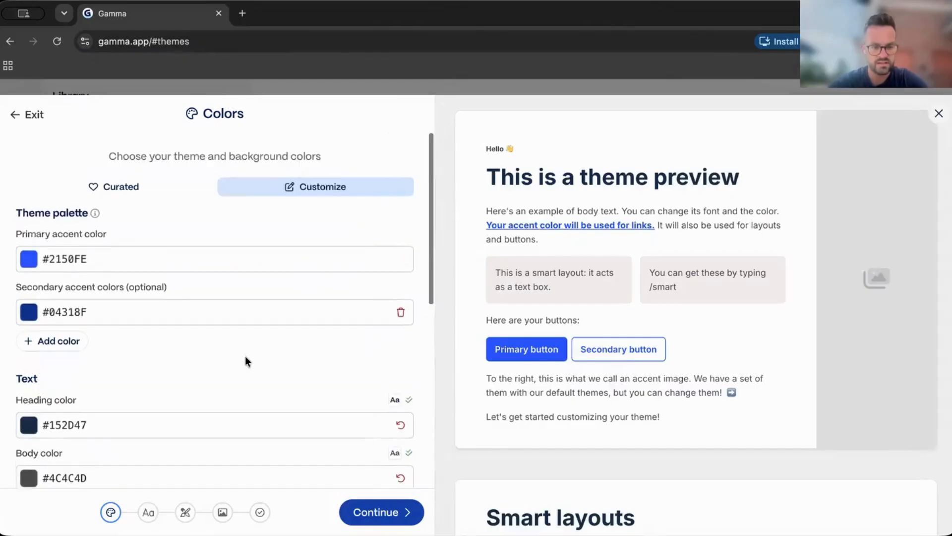
# Set the theme's fonts to the DM Sans pairing and browse the Fun and Thin font categories for alternatives.
pyautogui.click(381, 510)
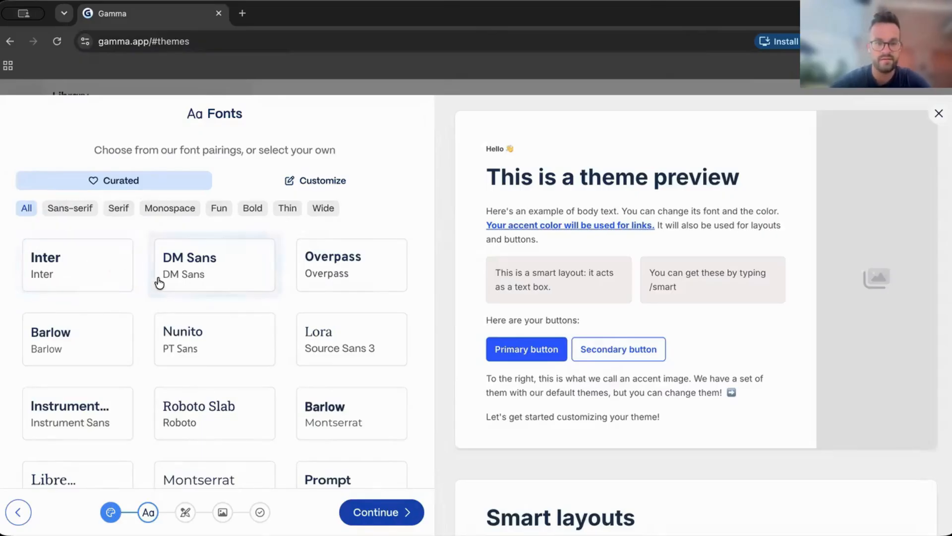
pyautogui.click(236, 267)
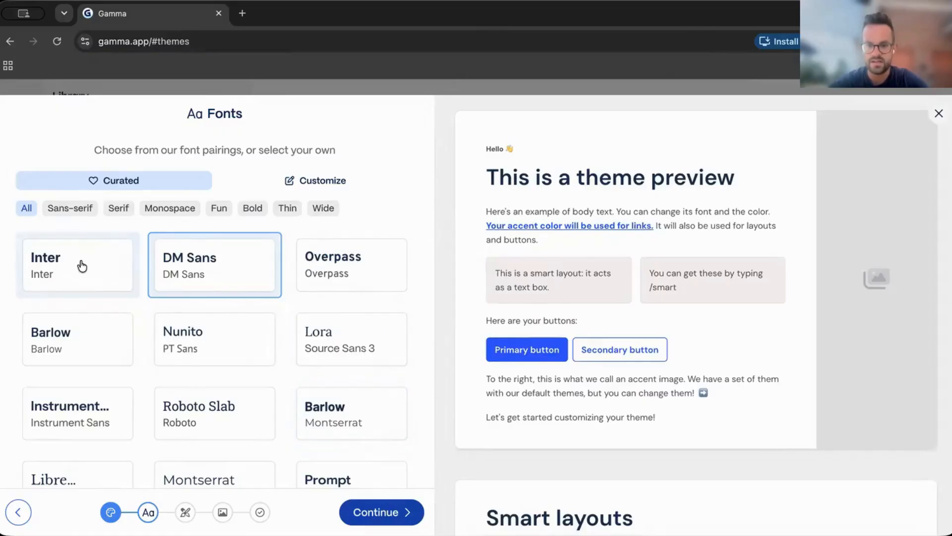
pyautogui.click(83, 266)
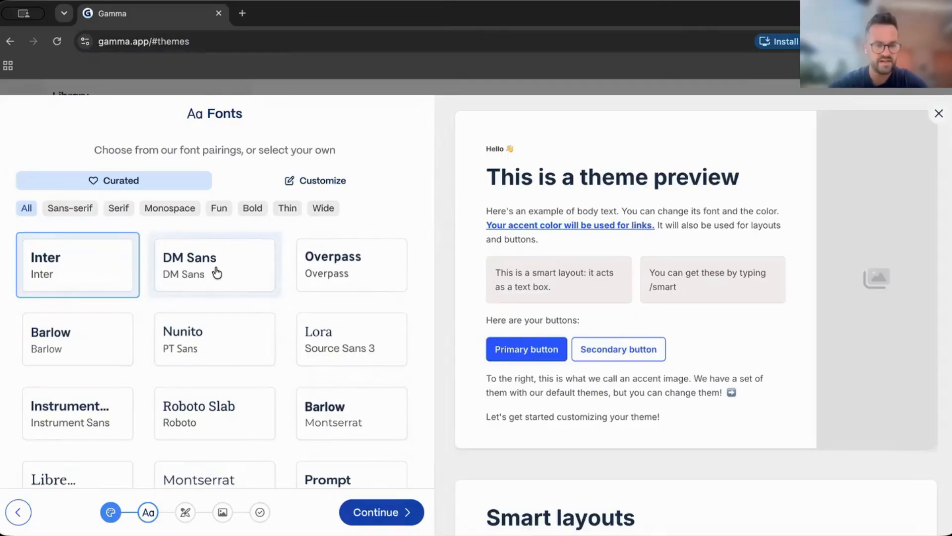
pyautogui.click(214, 271)
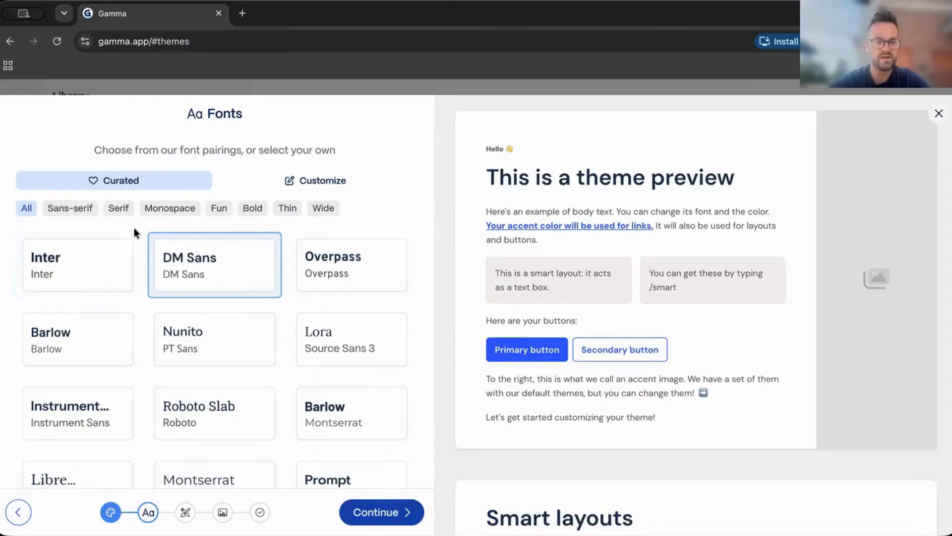
pyautogui.click(220, 210)
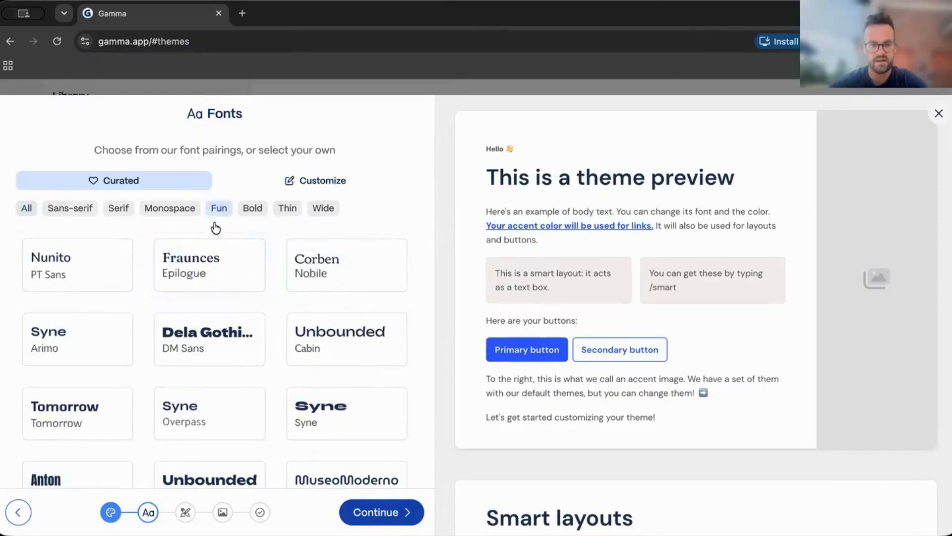
pyautogui.click(292, 209)
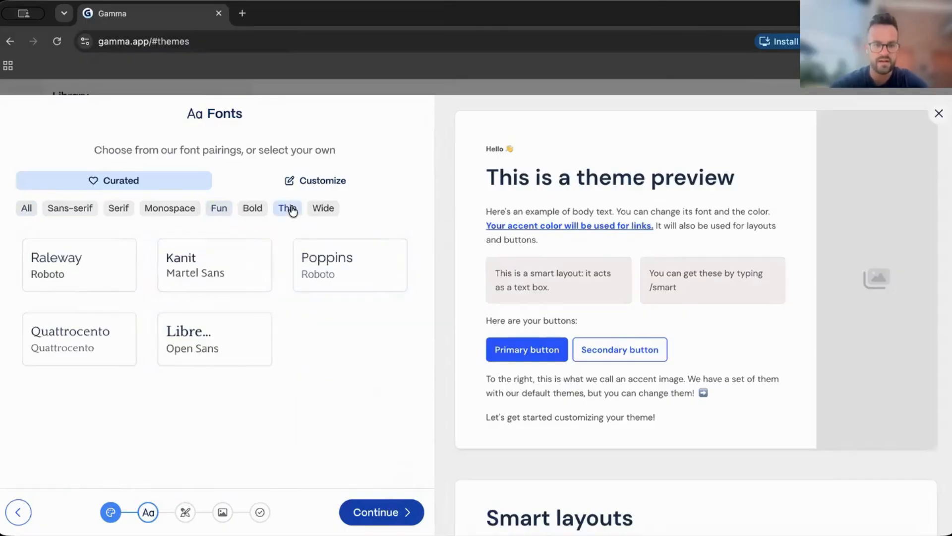
pyautogui.click(29, 210)
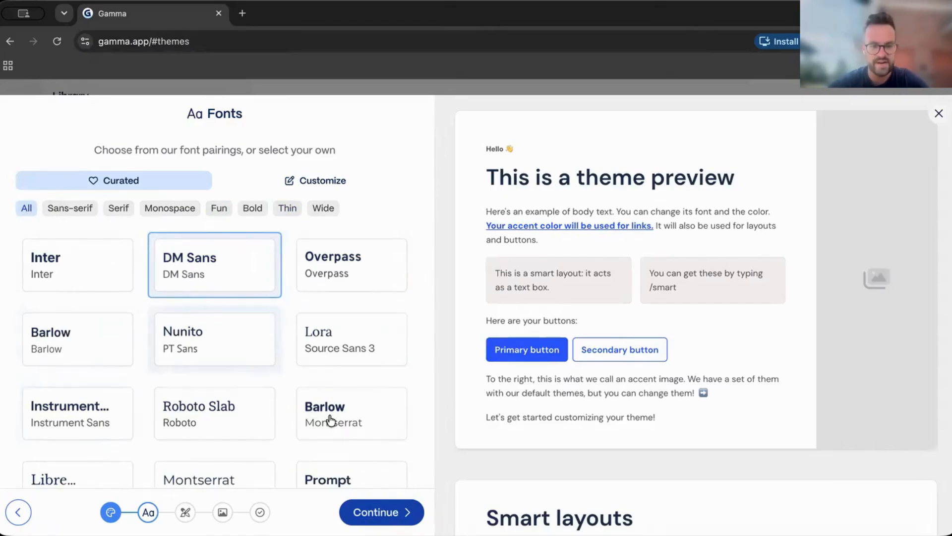
# Compare the Standard, Glass and Capsule design styles in the theme preview and choose the Sharp style.
pyautogui.click(382, 515)
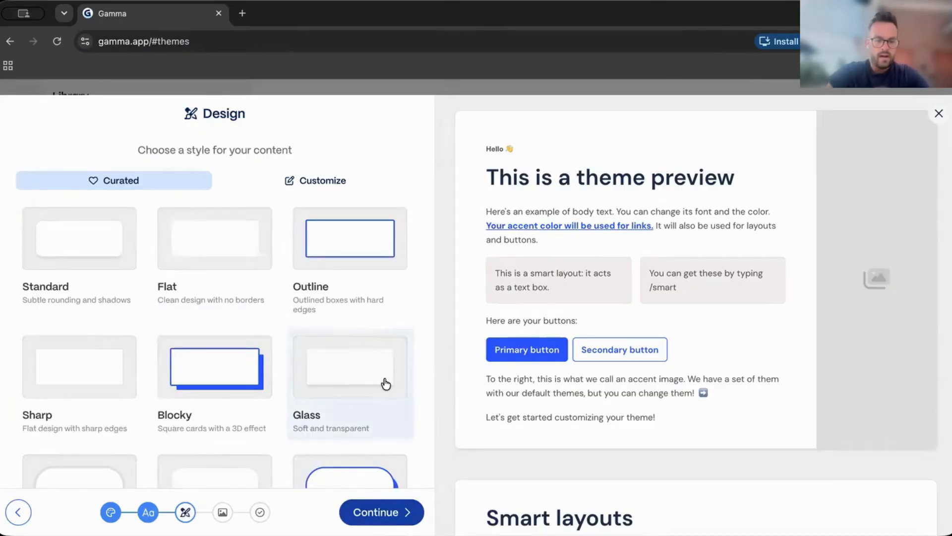
pyautogui.scroll(-1, 331, 349)
pyautogui.scroll(-3, 331, 349)
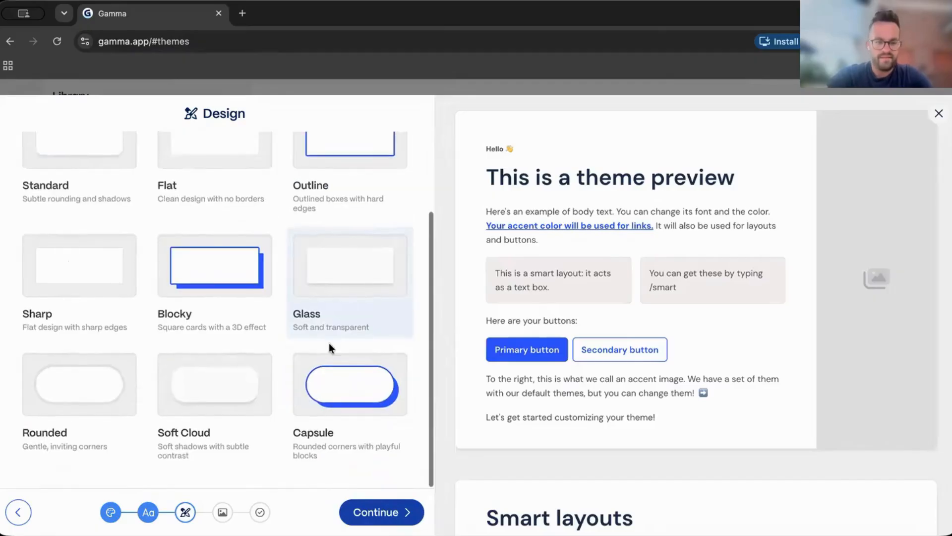
pyautogui.scroll(2, 331, 348)
pyautogui.scroll(2, 331, 349)
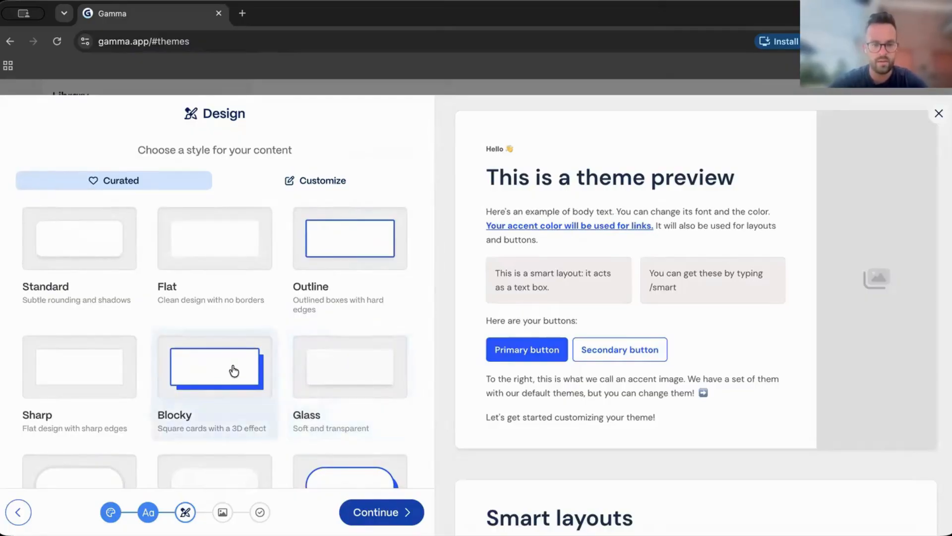
pyautogui.click(97, 368)
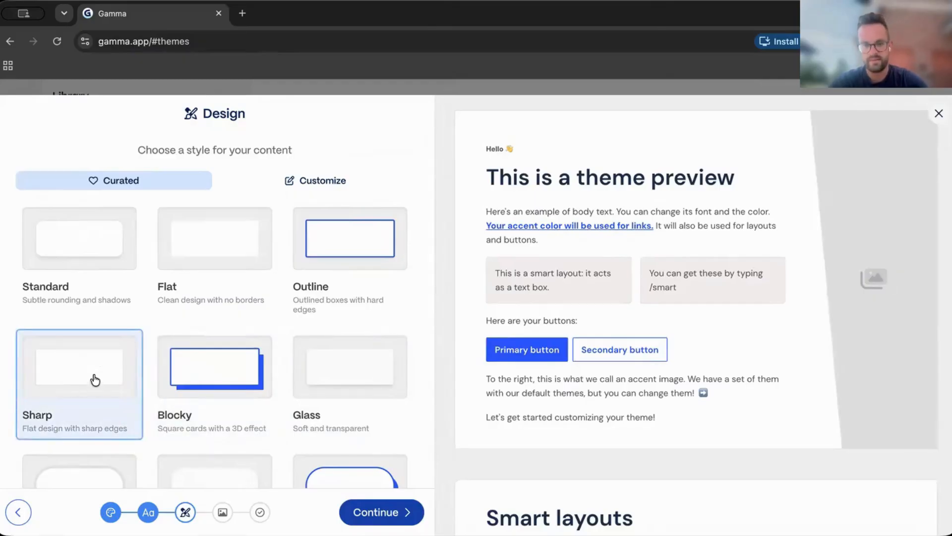
pyautogui.click(98, 256)
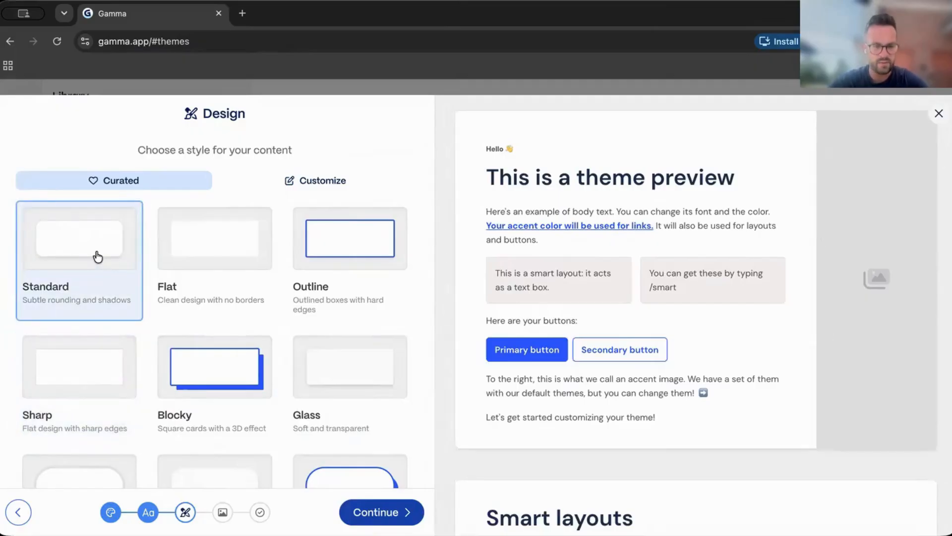
pyautogui.click(344, 369)
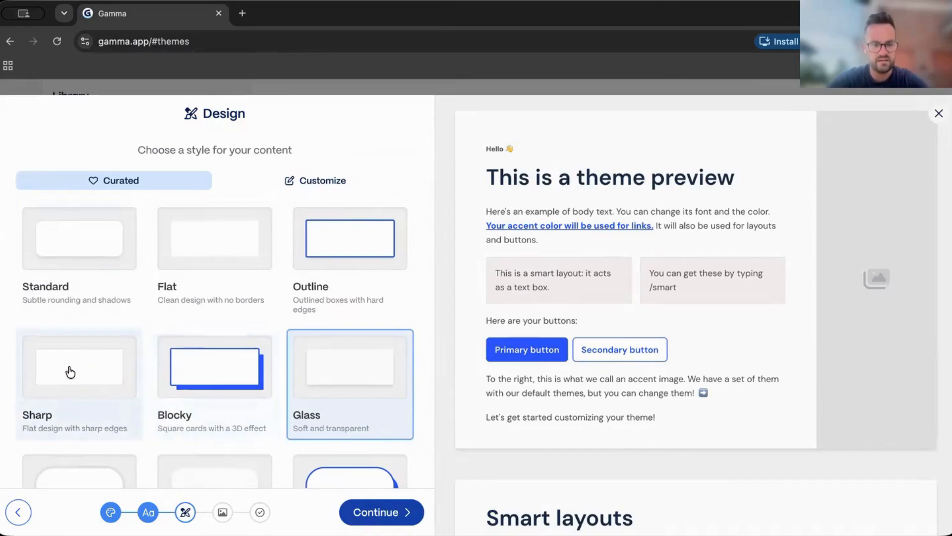
pyautogui.scroll(-3, 71, 372)
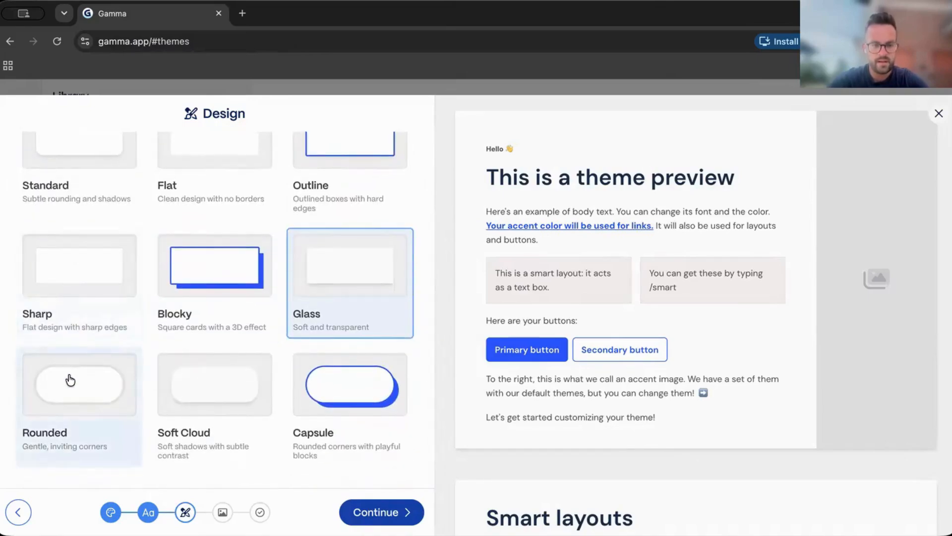
pyautogui.click(352, 385)
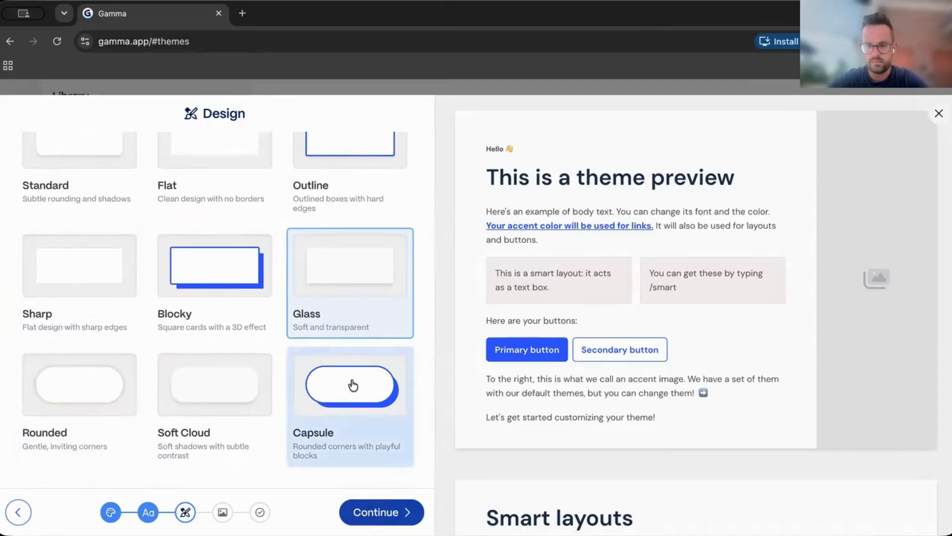
pyautogui.scroll(2, 333, 349)
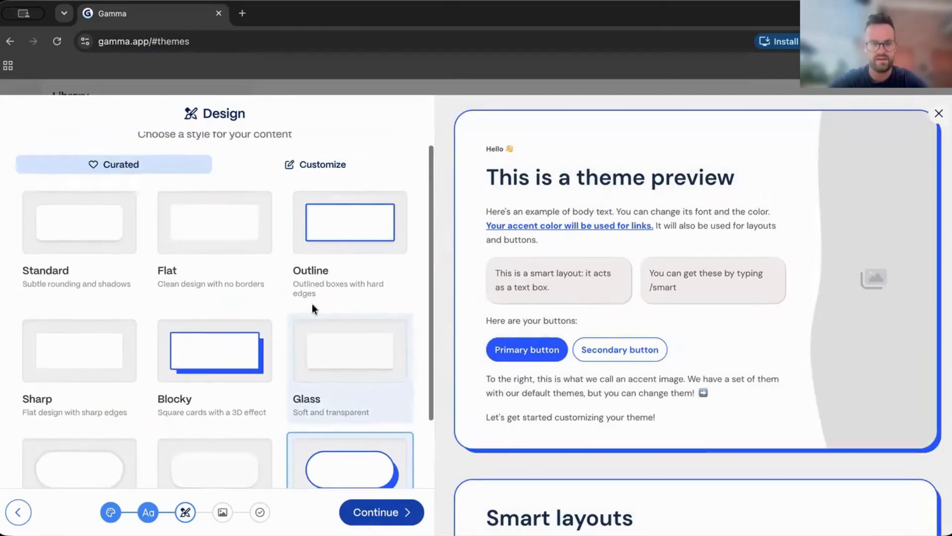
pyautogui.click(90, 372)
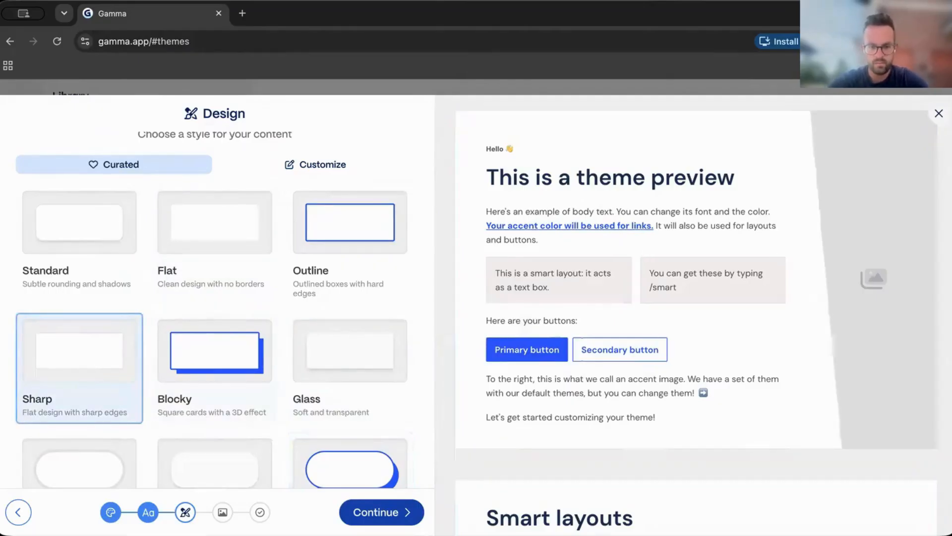
# Keep the Sharp design, leave the optional logo empty, name the theme "Test Theme A – demo" and finish creating it.
pyautogui.click(390, 519)
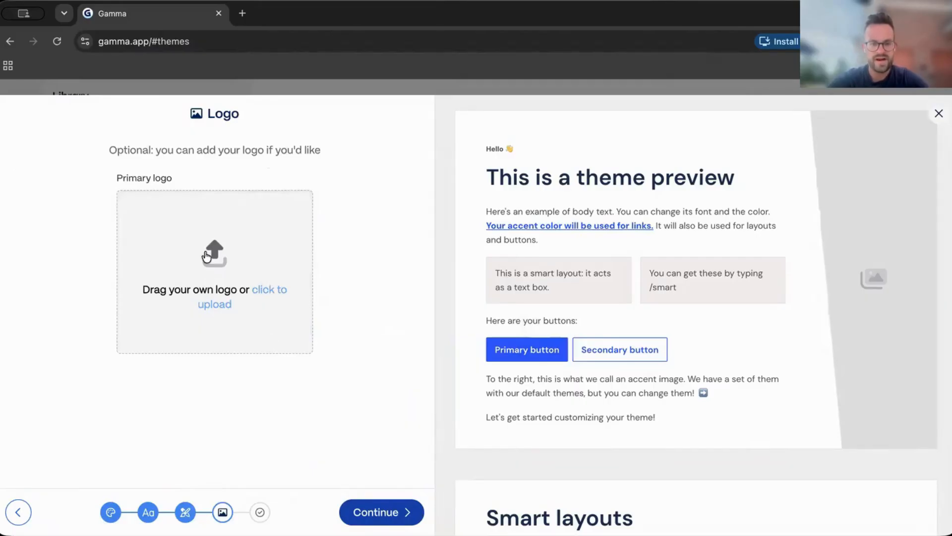
pyautogui.click(207, 258)
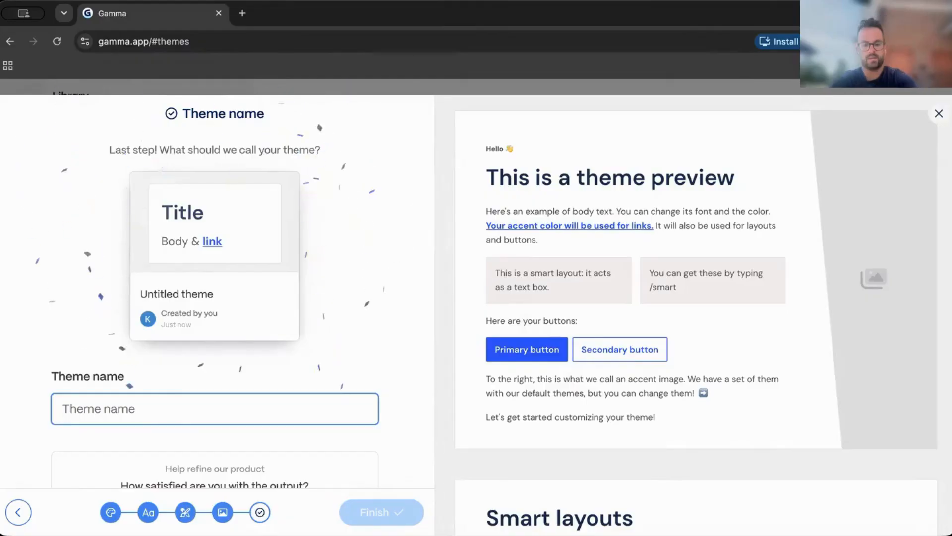
pyautogui.write('Test Theme')
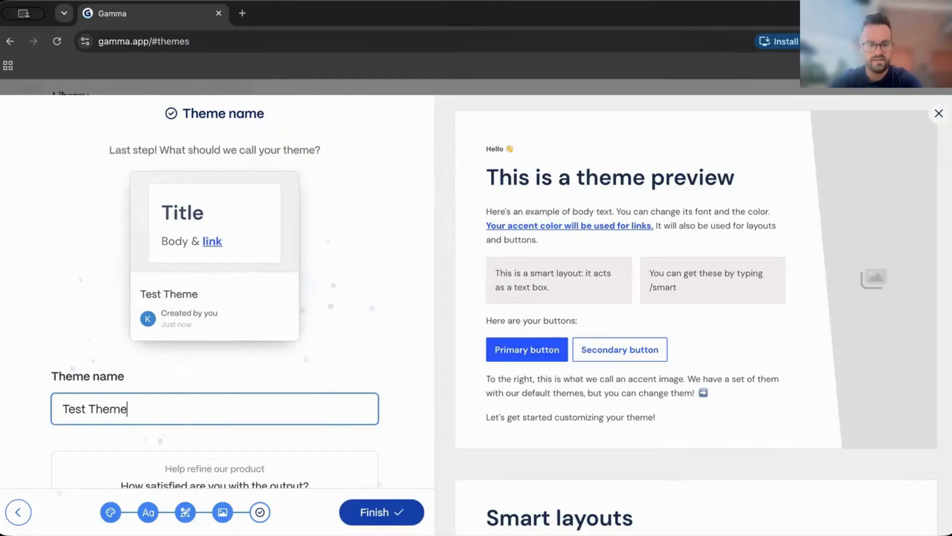
pyautogui.write(' A')
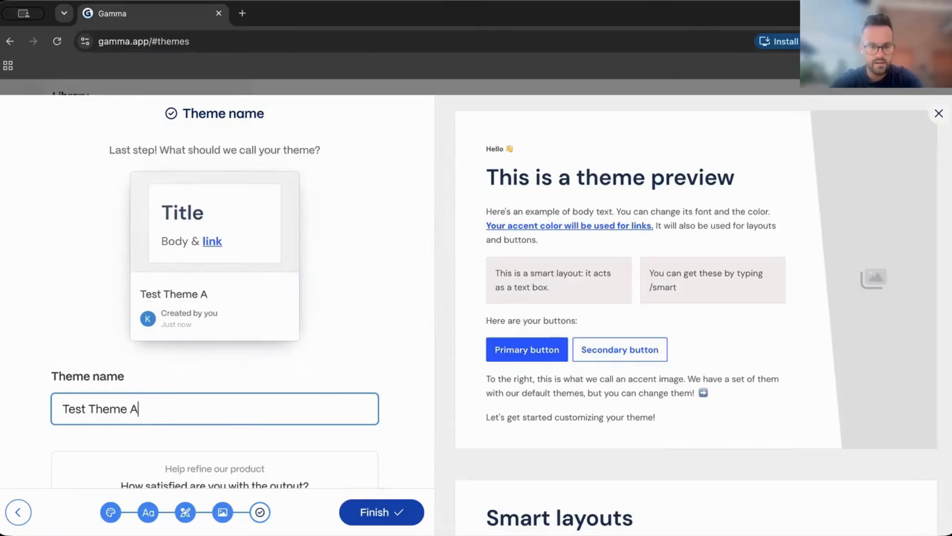
pyautogui.write(' - d')
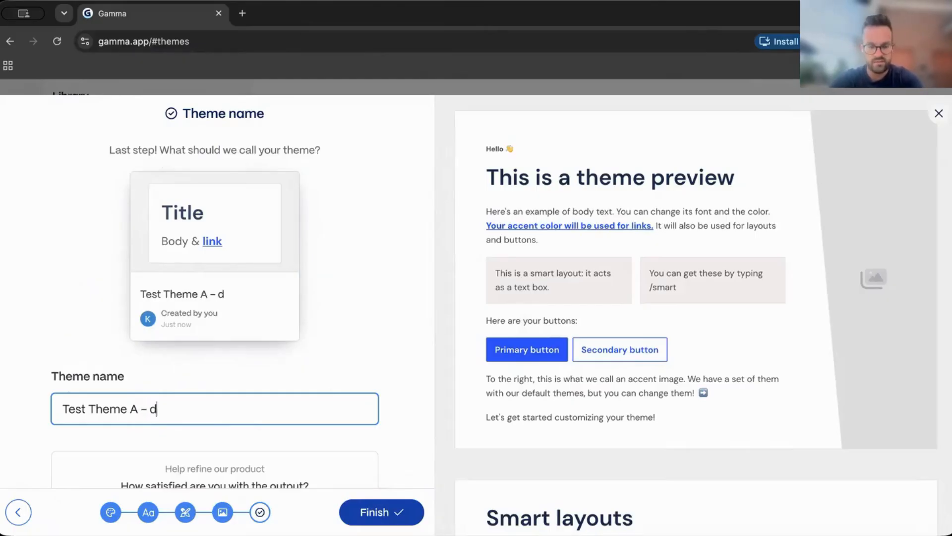
pyautogui.write('emo')
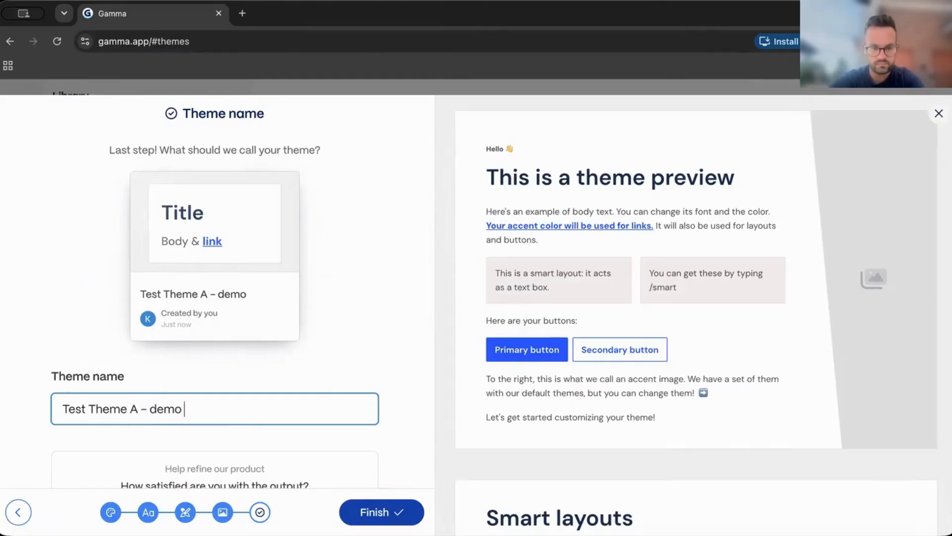
pyautogui.click(388, 511)
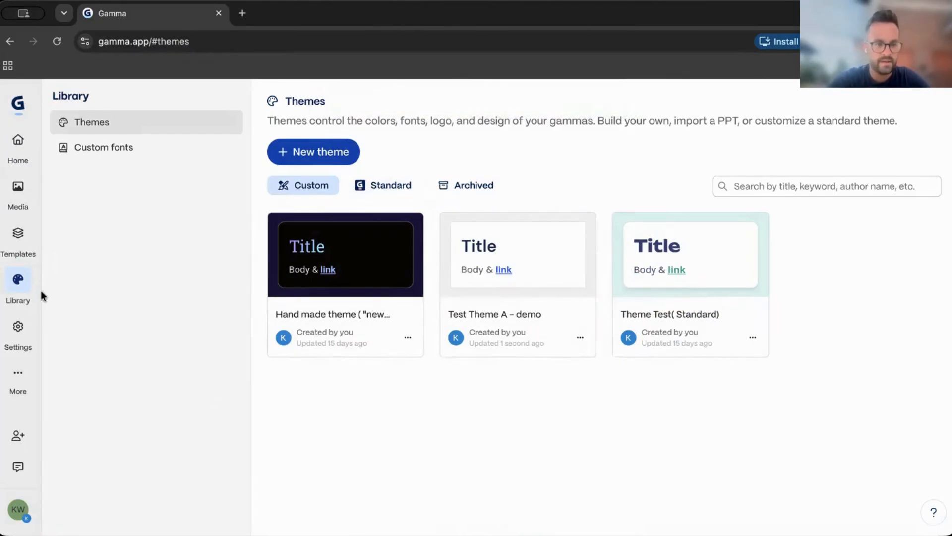
# Reopen the Test Theme A – demo theme for editing and review its heading and body font settings.
pyautogui.click(553, 236)
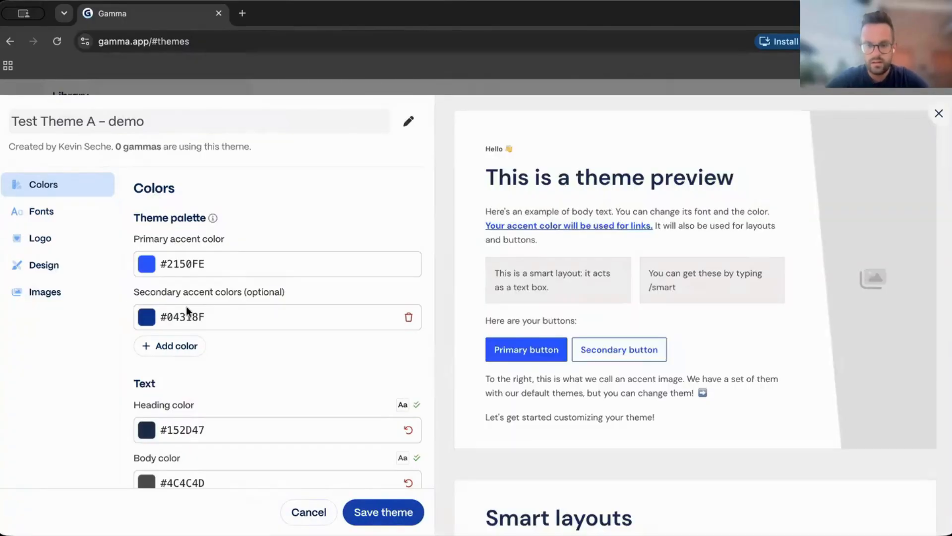
pyautogui.click(41, 214)
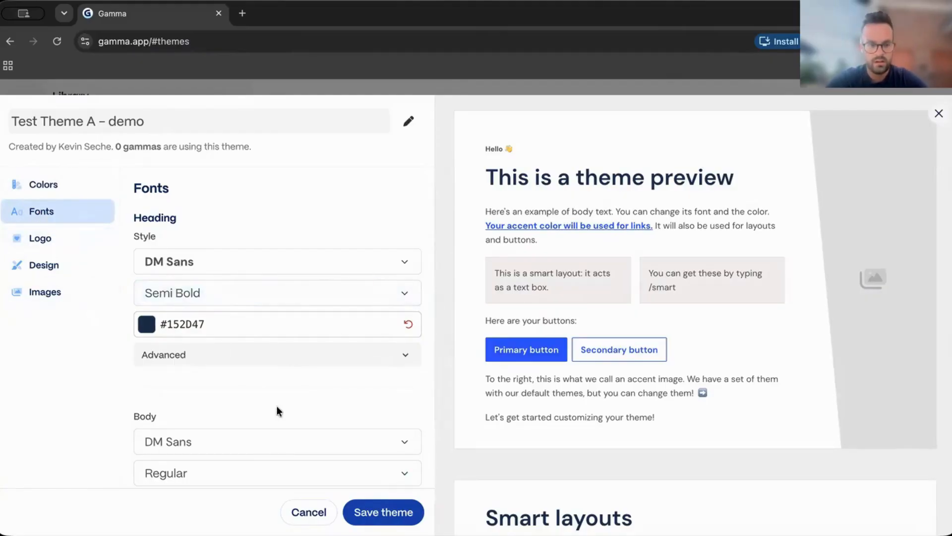
pyautogui.scroll(-5, 275, 406)
pyautogui.scroll(5, 276, 406)
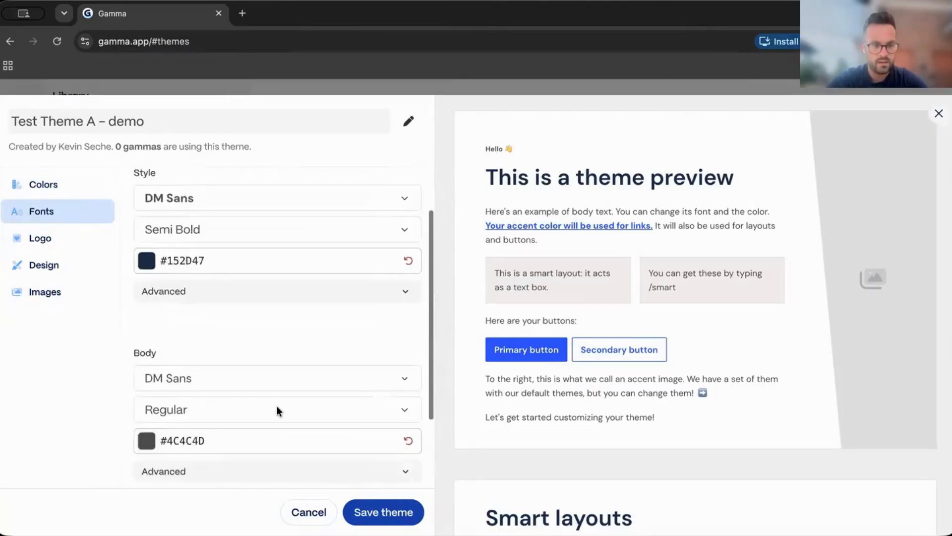